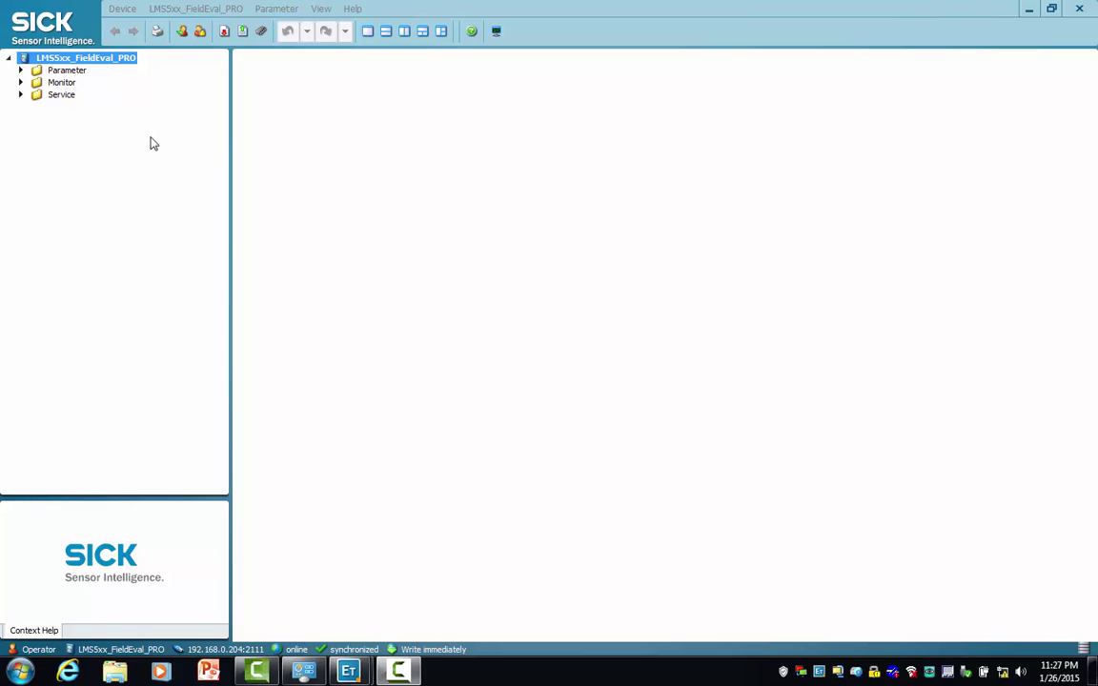
# - Log in to the scanner at the Authorized Client level with the device password
pyautogui.click(124, 10)
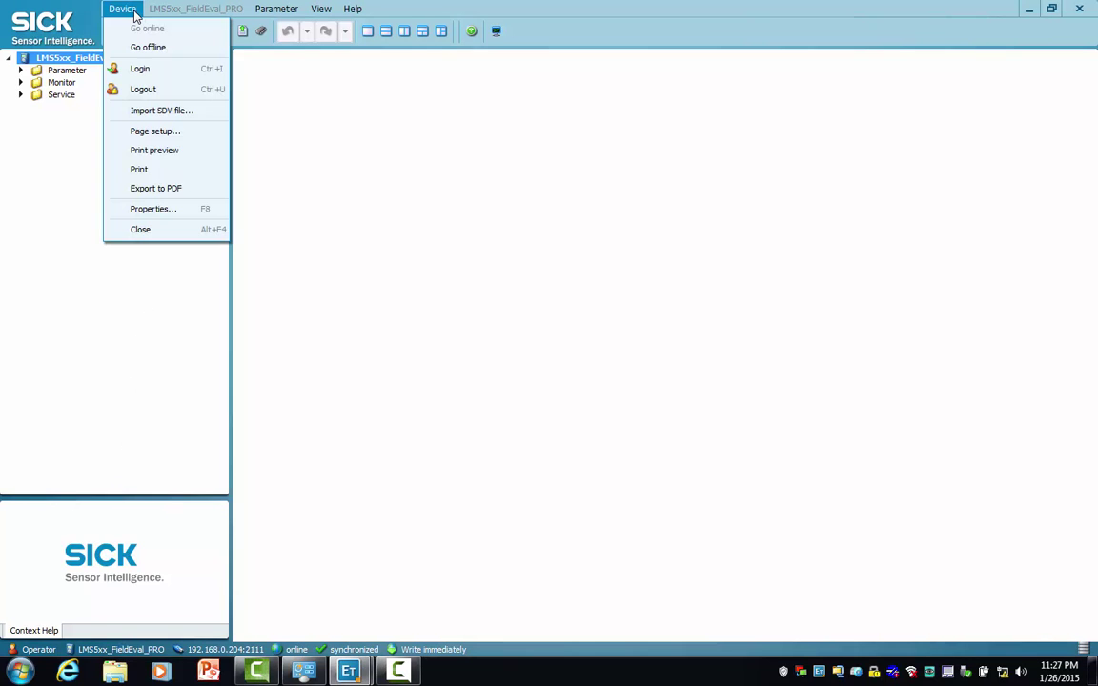
pyautogui.click(142, 71)
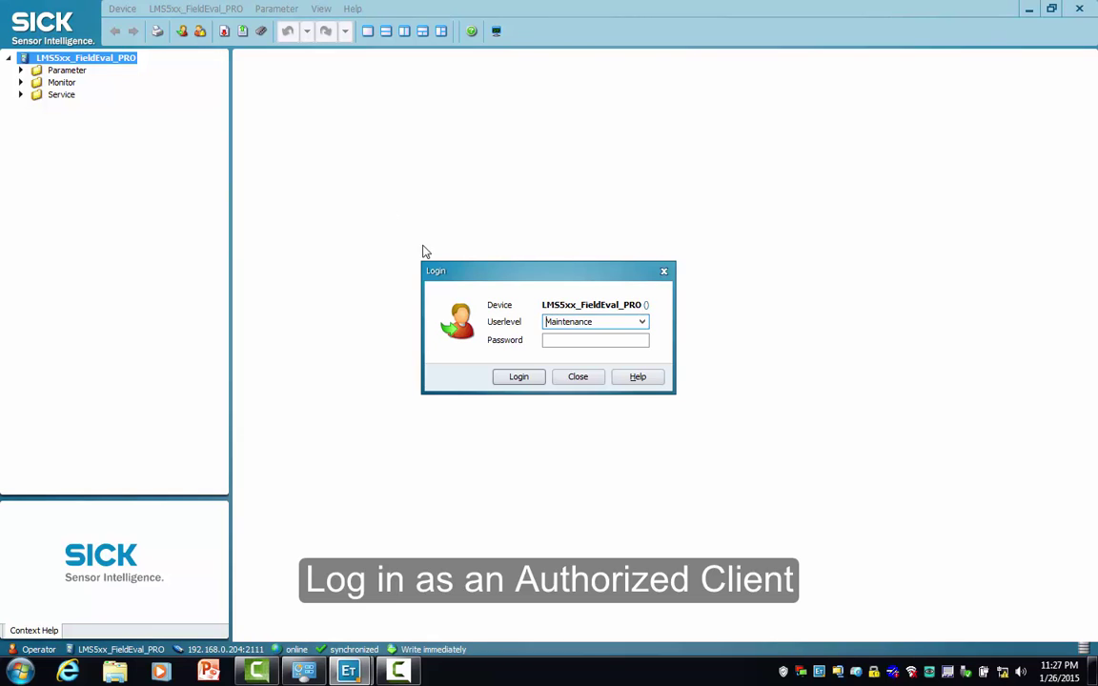
pyautogui.click(643, 322)
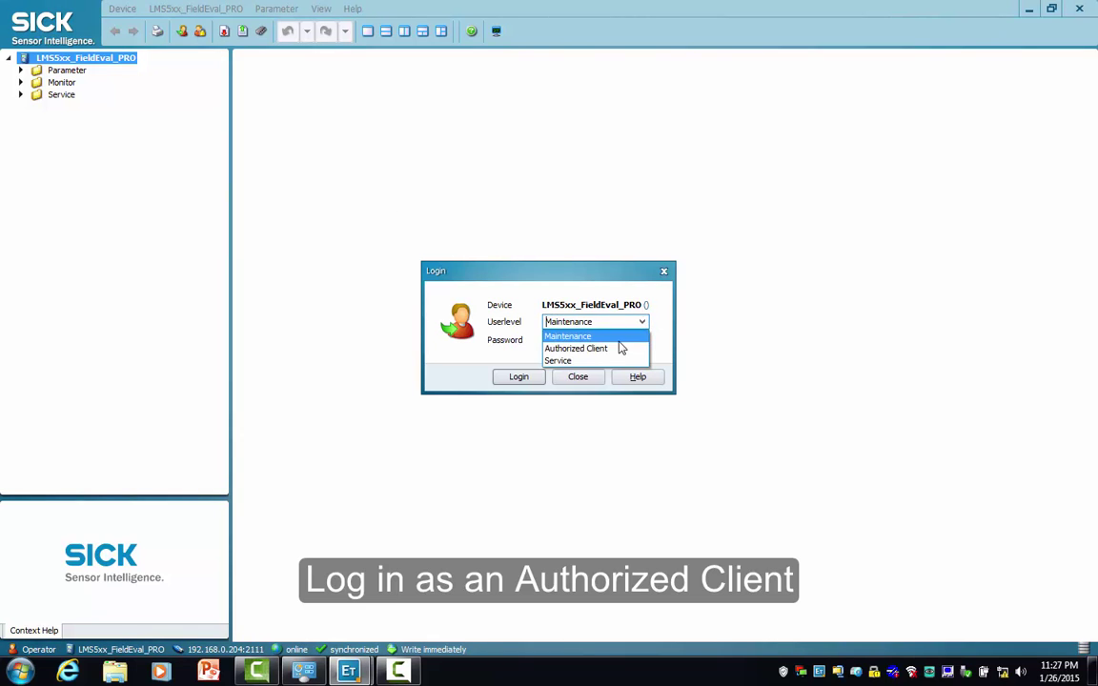
pyautogui.click(615, 349)
pyautogui.click(582, 341)
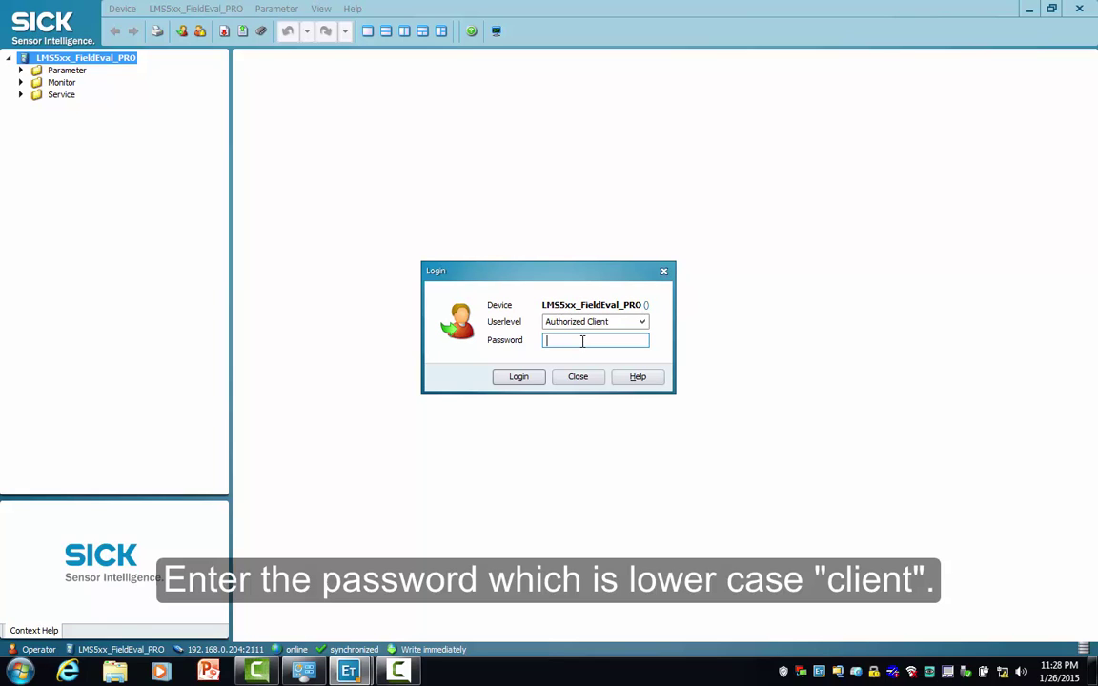
pyautogui.write('client')
pyautogui.click(533, 382)
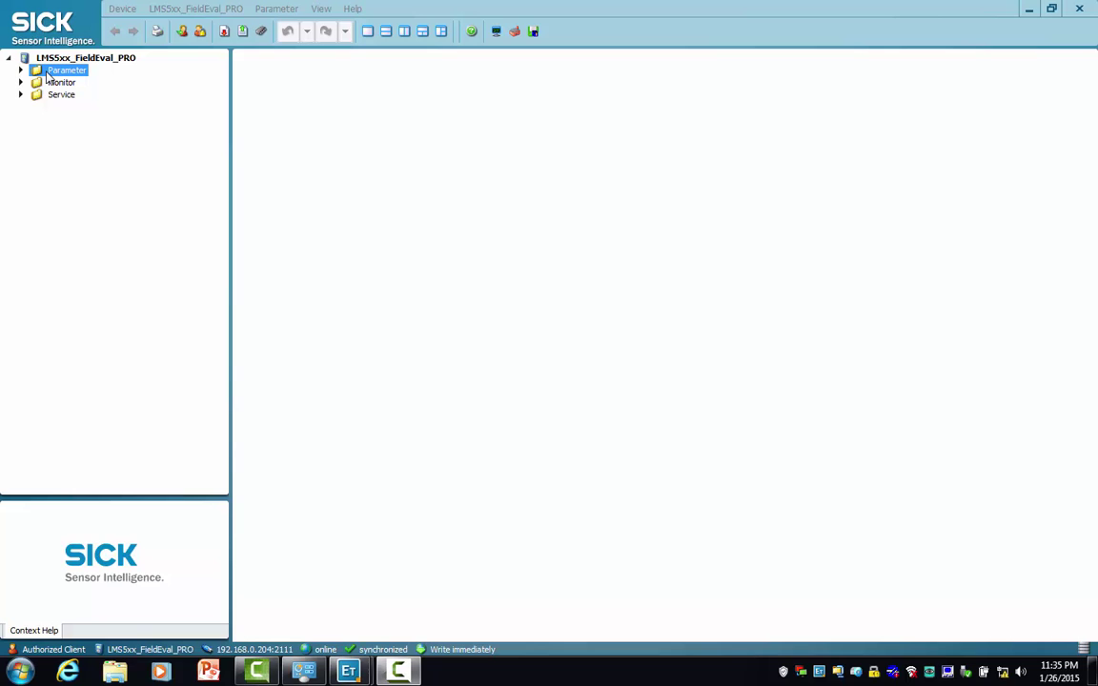
# - Expand Parameter, Network / interfaces / IOs and Monitor, and show Basic settings (100 Hz, 0.6667°)
pyautogui.click(20, 72)
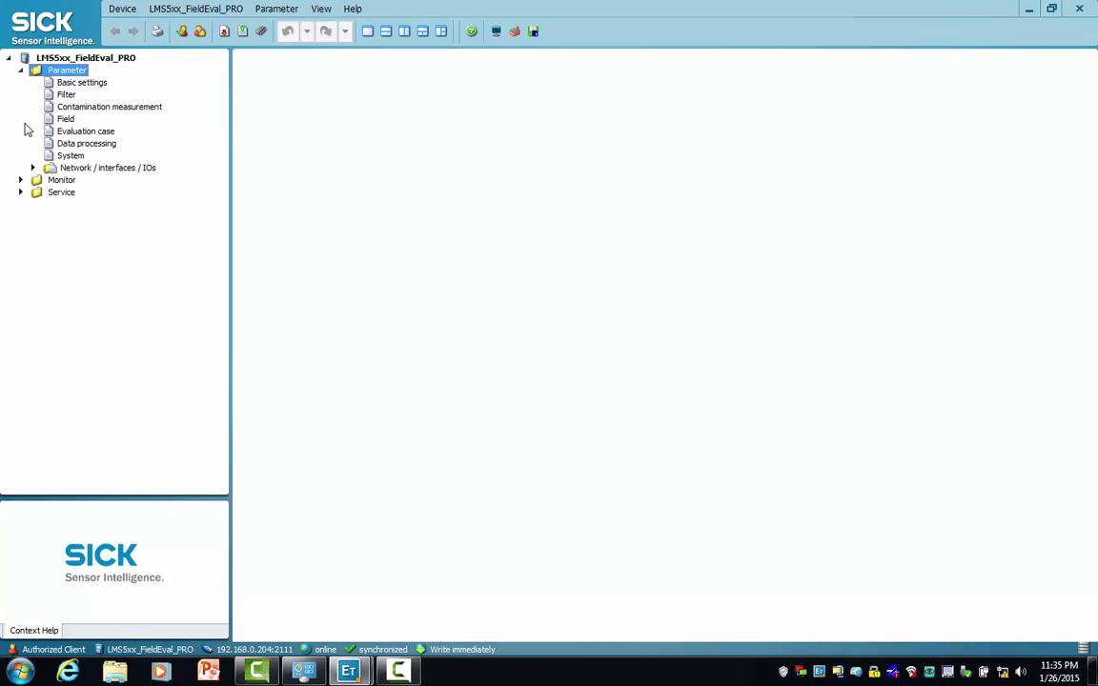
pyautogui.click(32, 168)
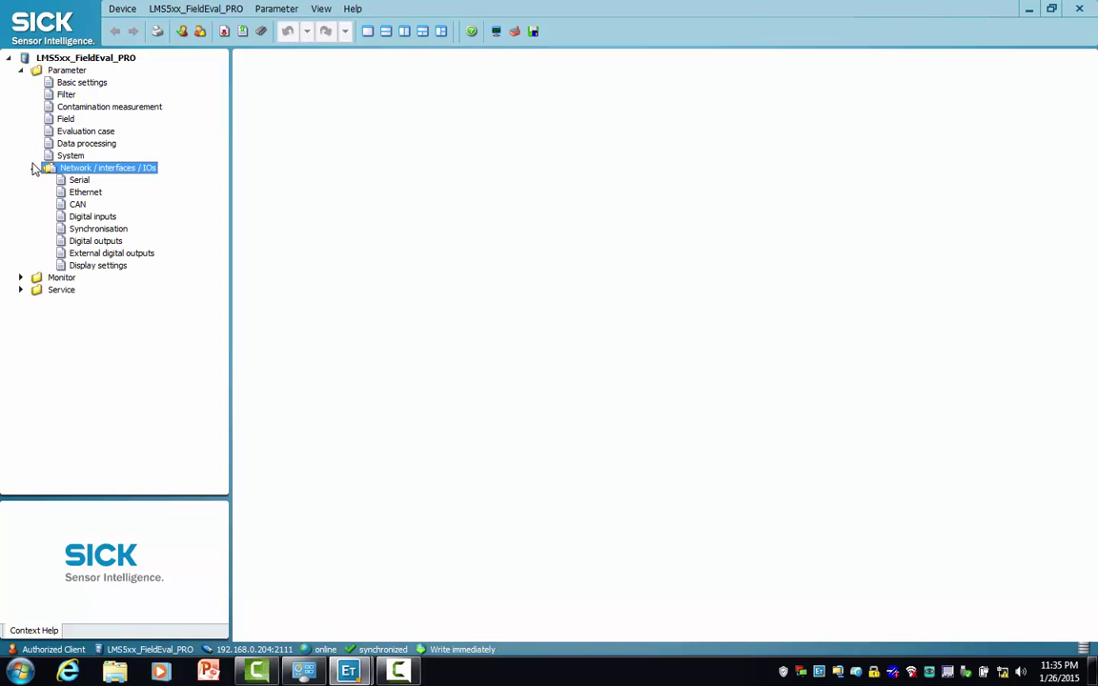
pyautogui.click(21, 277)
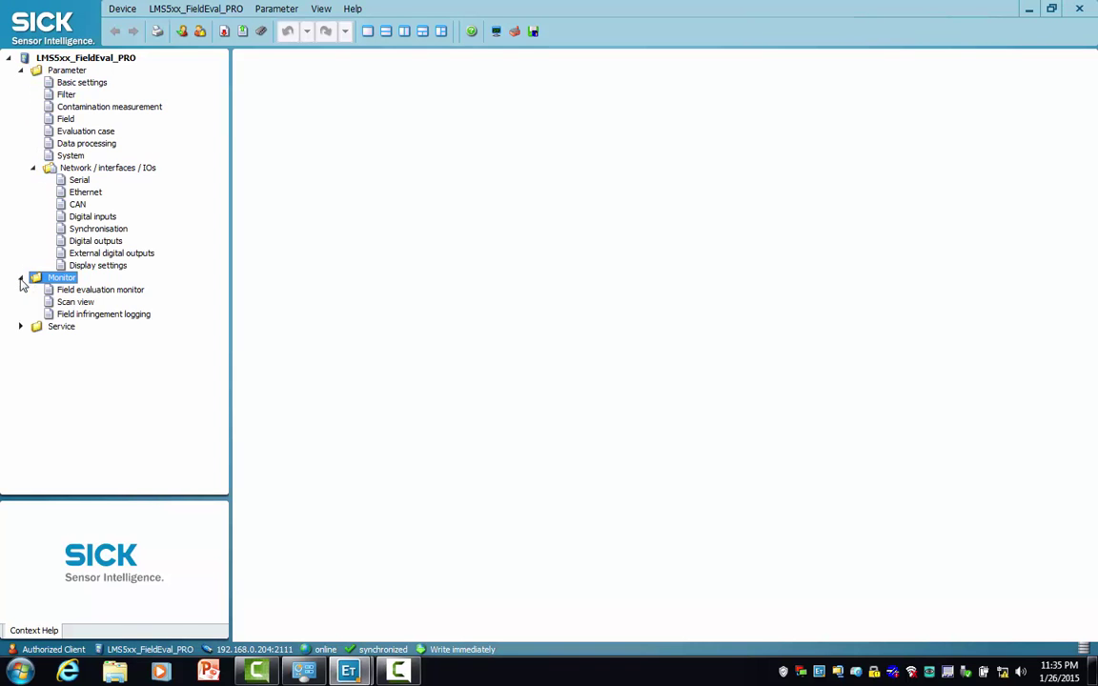
pyautogui.click(70, 83)
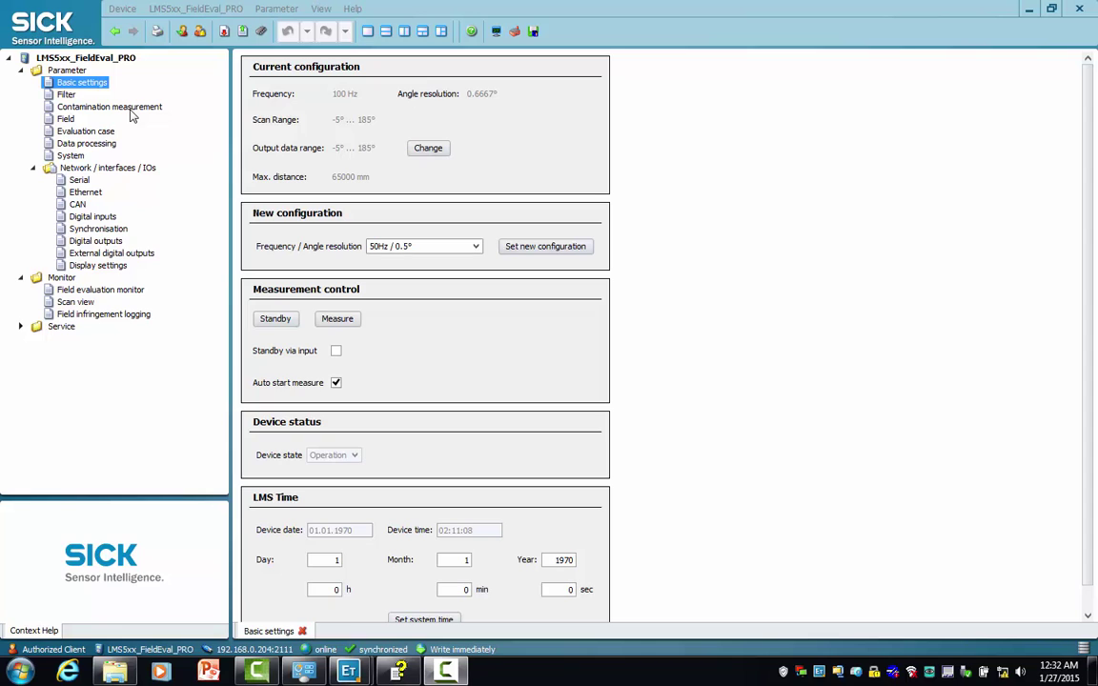
# - Create a new evaluation field named Lane1 and advance to the end-point step
pyautogui.click(59, 120)
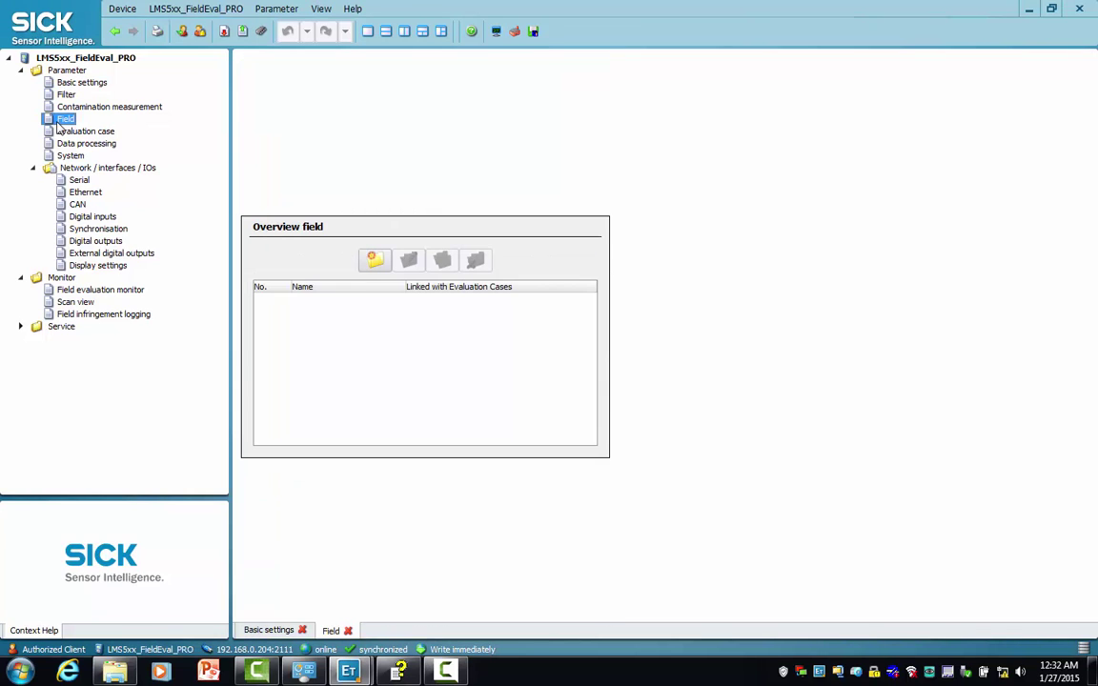
pyautogui.click(375, 261)
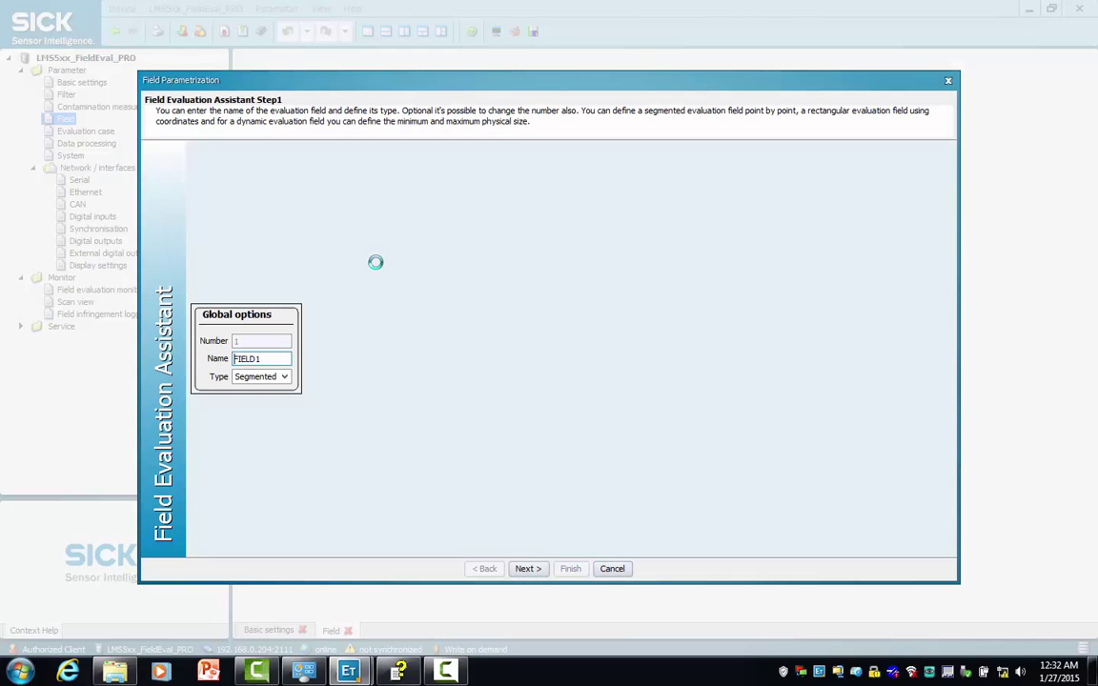
pyautogui.click(278, 358)
pyautogui.press('BackSpace')
pyautogui.press('BackSpace')
pyautogui.press('BackSpace')
pyautogui.press('BackSpace')
pyautogui.press('BackSpace')
pyautogui.press('BackSpace')
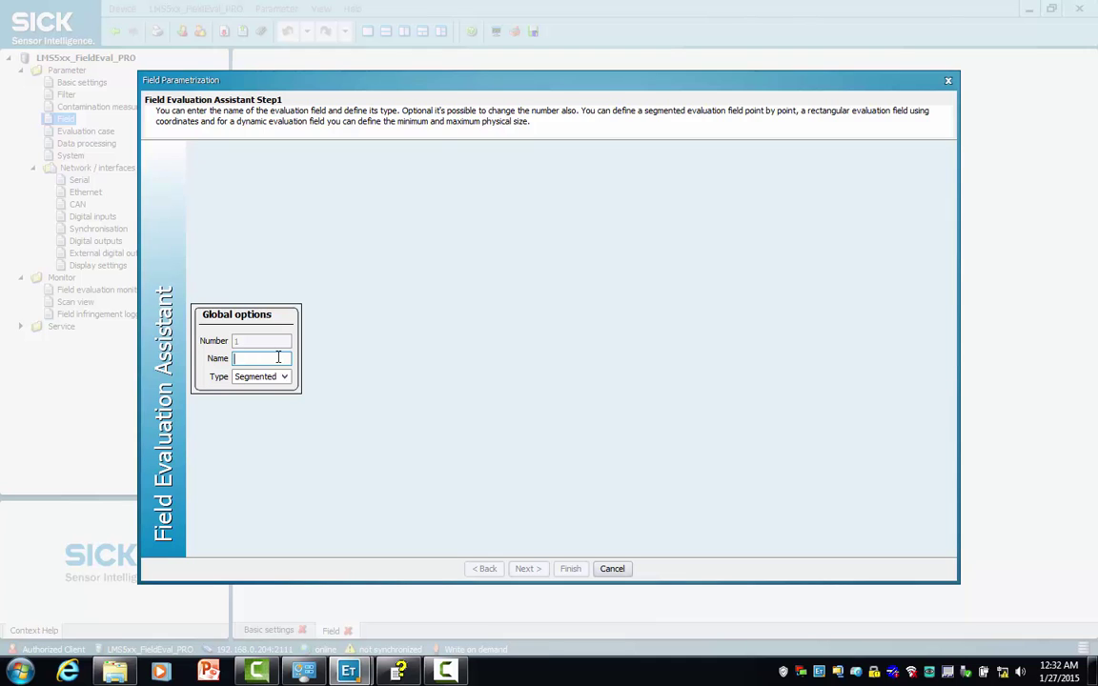
pyautogui.write('Lane1')
pyautogui.click(523, 570)
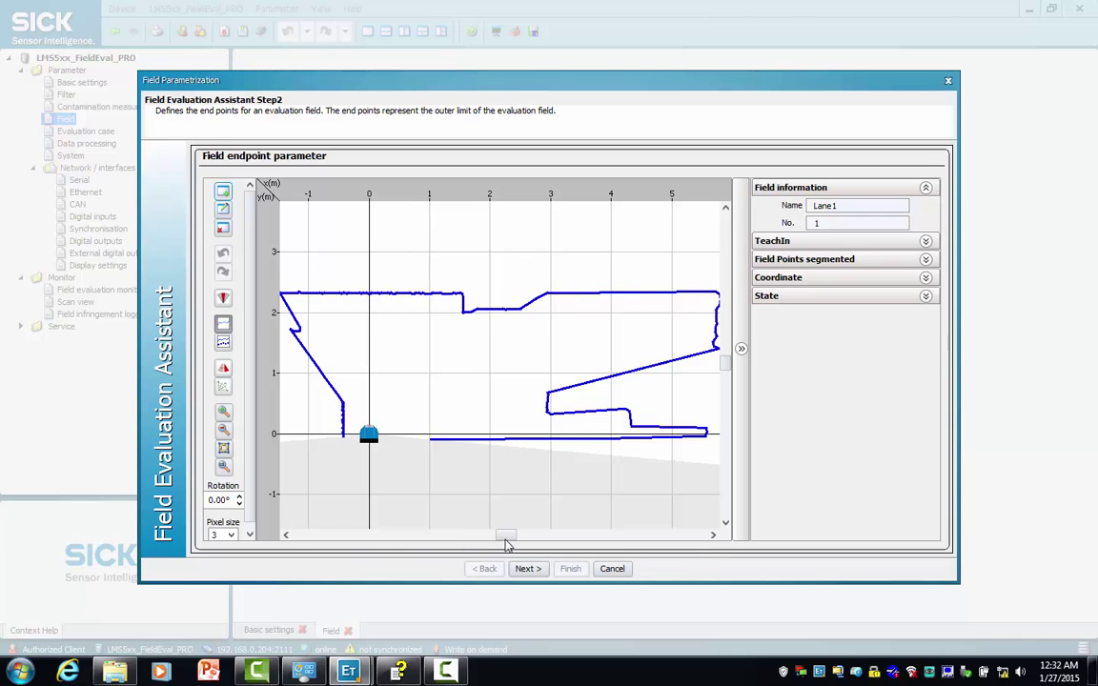
# - Choose TeachIn reference contour as the teach-in method for the Lane1 field
pyautogui.moveTo(506, 541); pyautogui.dragTo(498, 542)
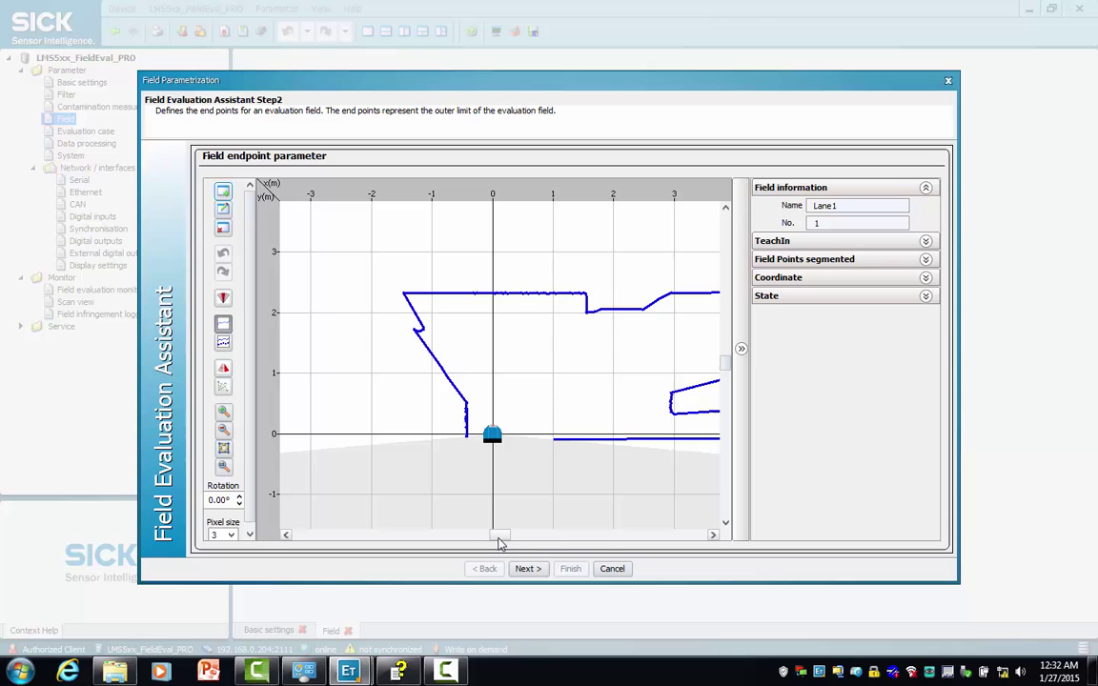
pyautogui.click(926, 241)
pyautogui.click(897, 261)
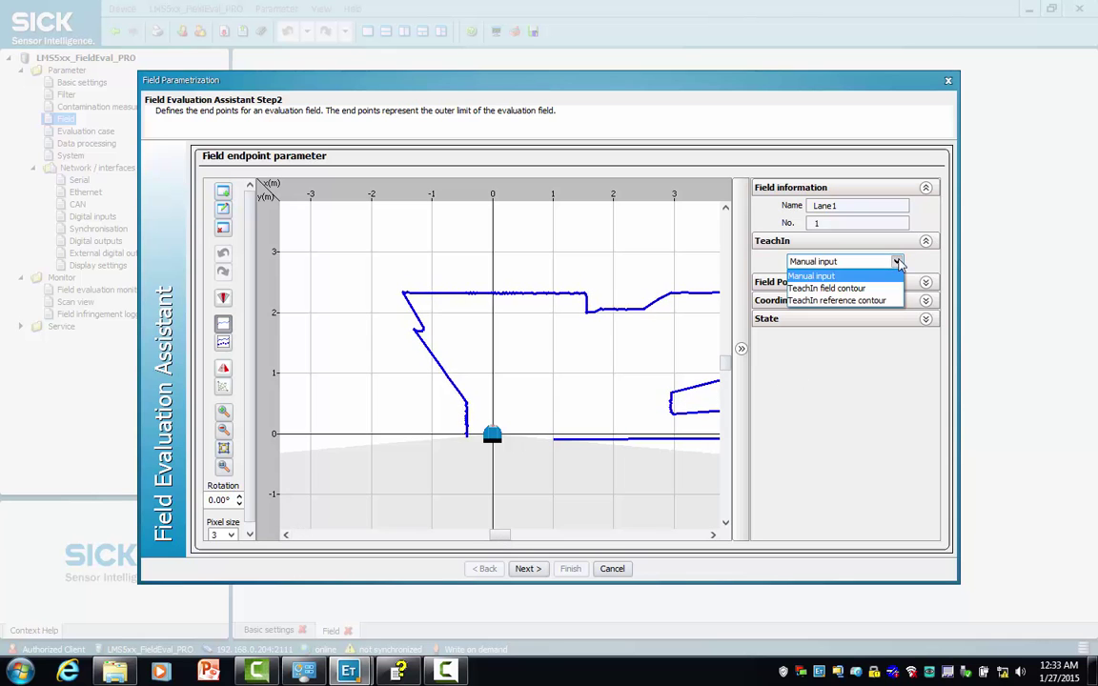
pyautogui.click(827, 300)
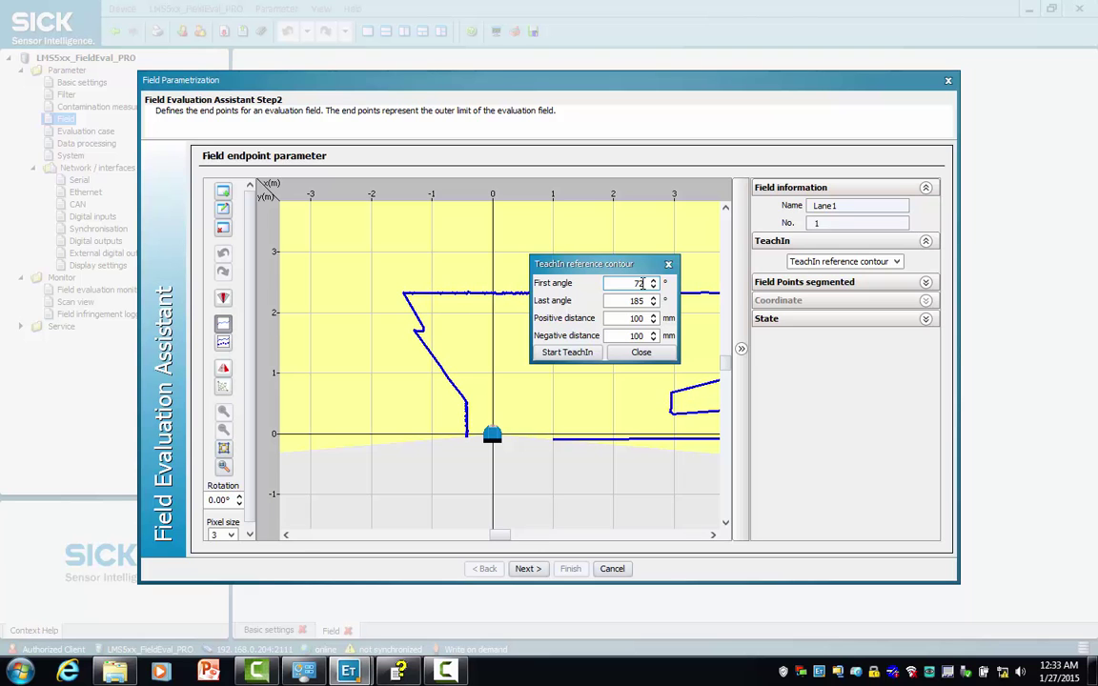
# - Set the teach-in last angle to 110° and the positive distance to 200 mm
pyautogui.click(644, 301)
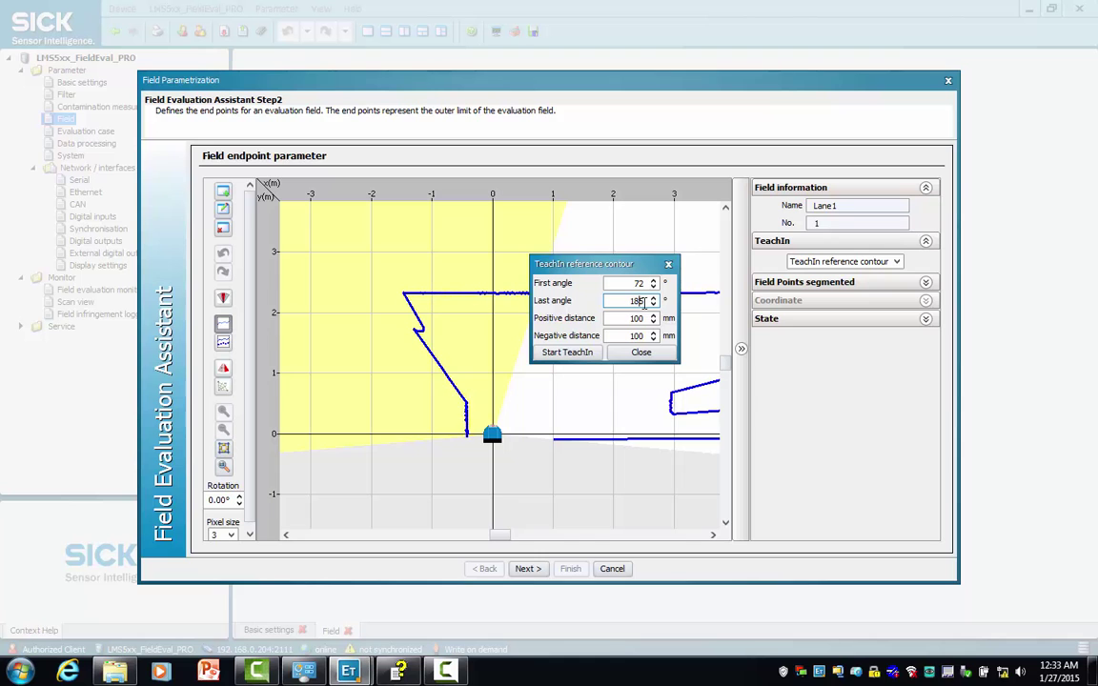
pyautogui.press('BackSpace')
pyautogui.doubleClick(636, 318)
pyautogui.write('10')
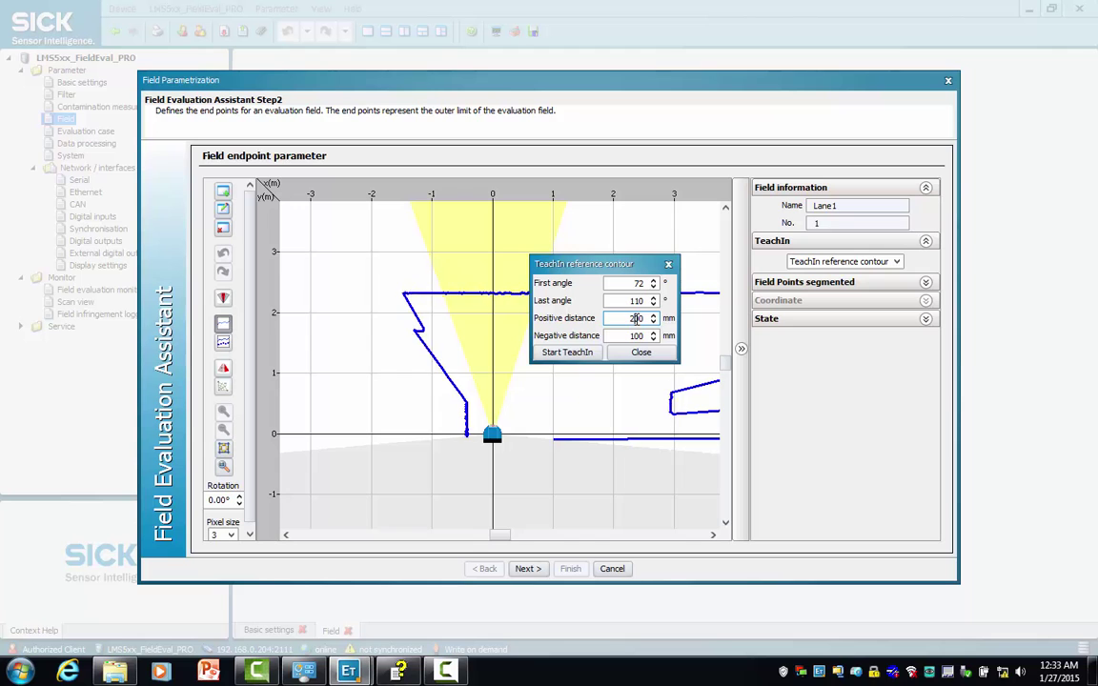
pyautogui.write('2')
# - Start and stop the reference contour teach-in, then close the dialog keeping the contour
pyautogui.click(586, 354)
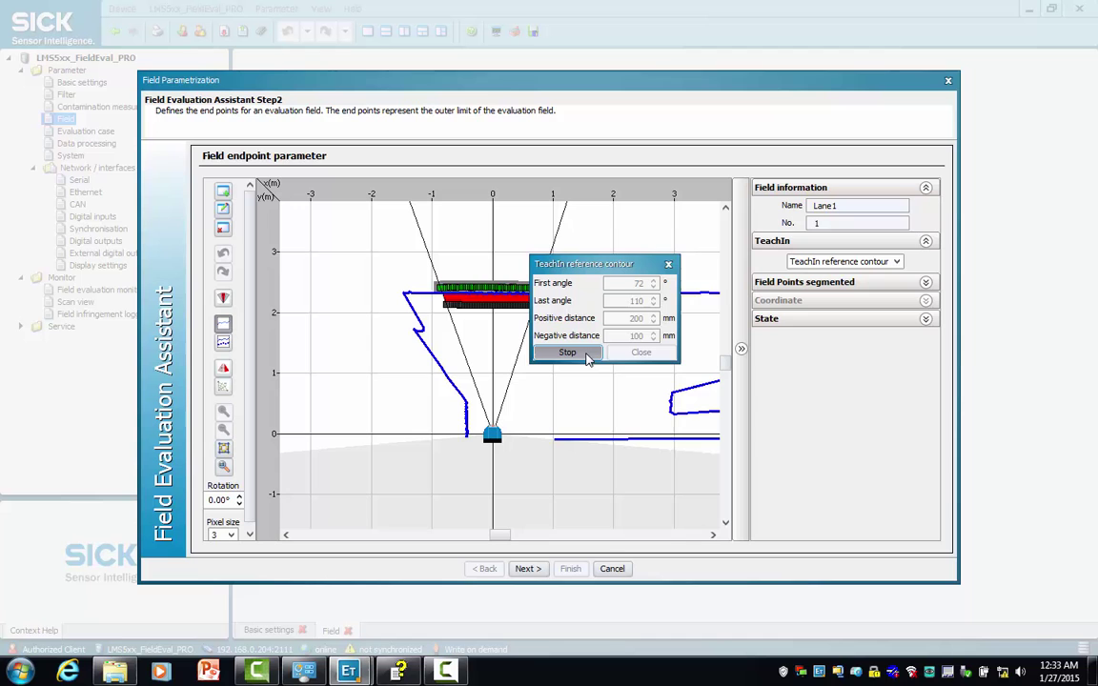
pyautogui.click(586, 353)
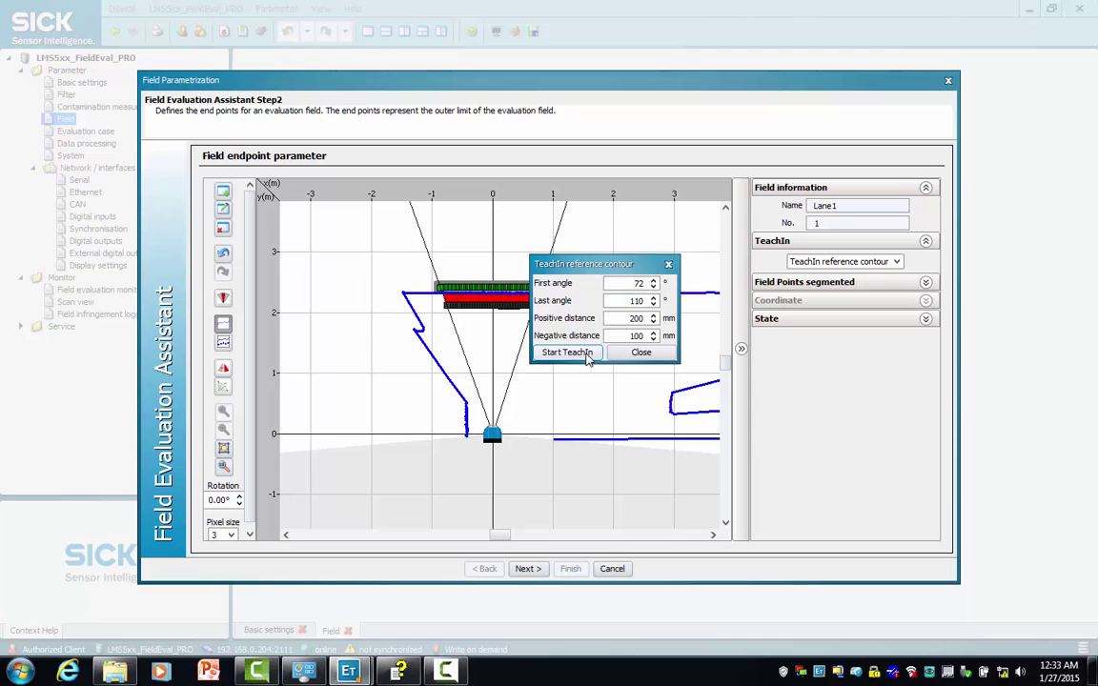
pyautogui.click(646, 355)
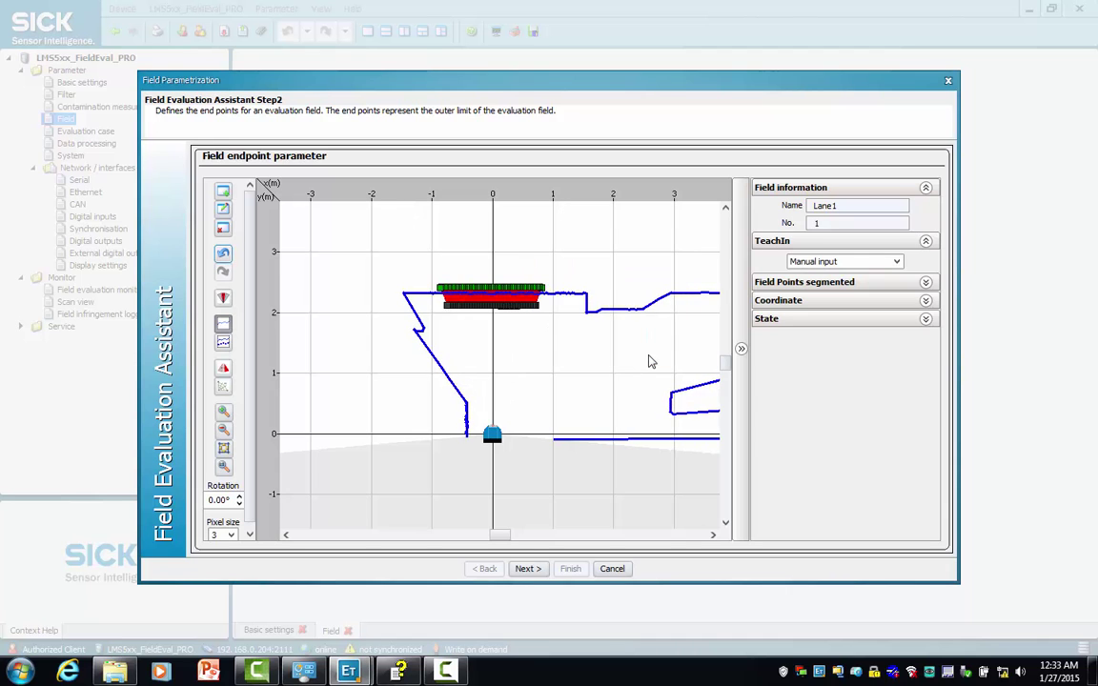
# - Finish the Lane1 field in the Field Evaluation Assistant and show the Evaluation case overview
pyautogui.click(527, 569)
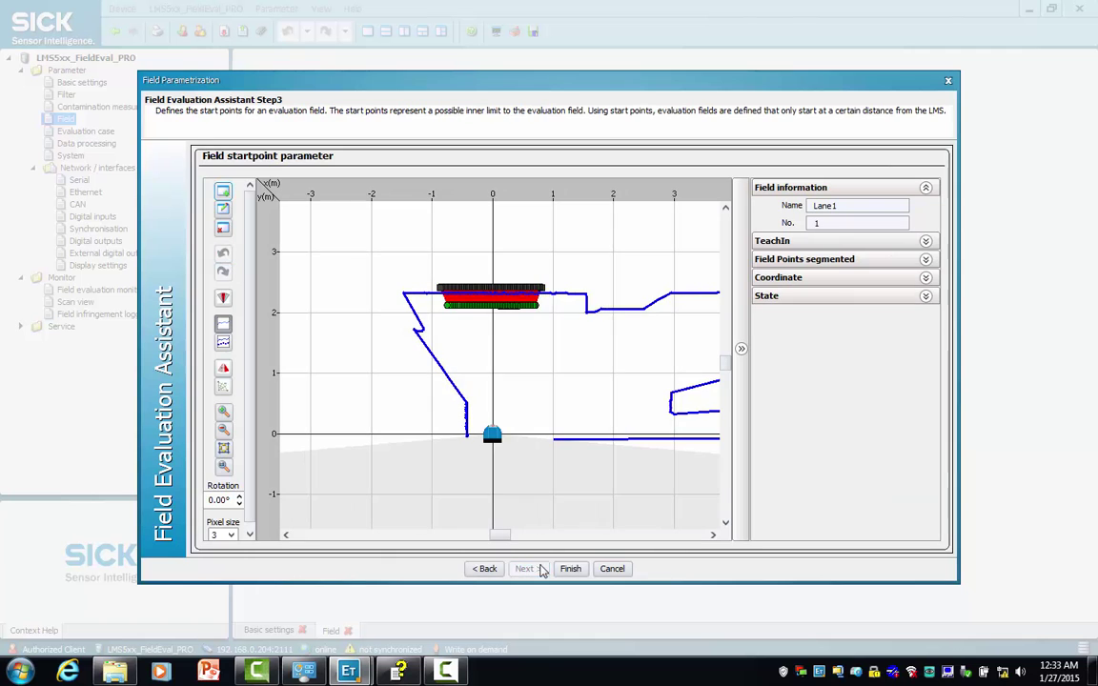
pyautogui.click(570, 569)
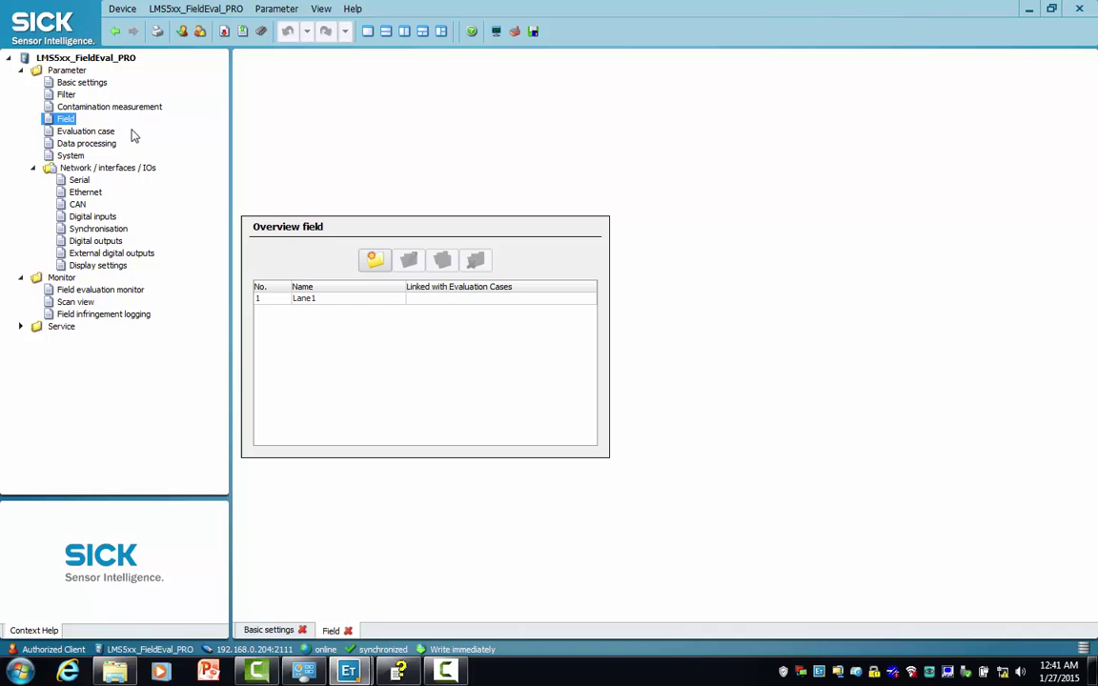
pyautogui.click(106, 133)
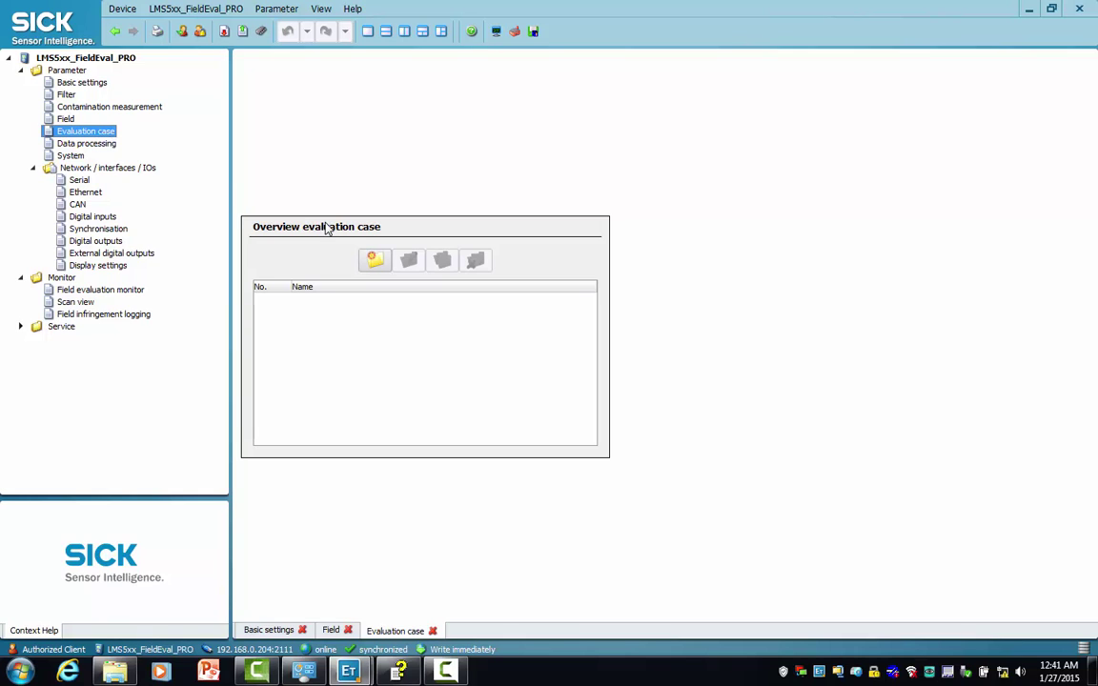
# - Create evaluation case EVC1 on Lane1 with Contour strategy and a 50 ms response time
pyautogui.click(375, 262)
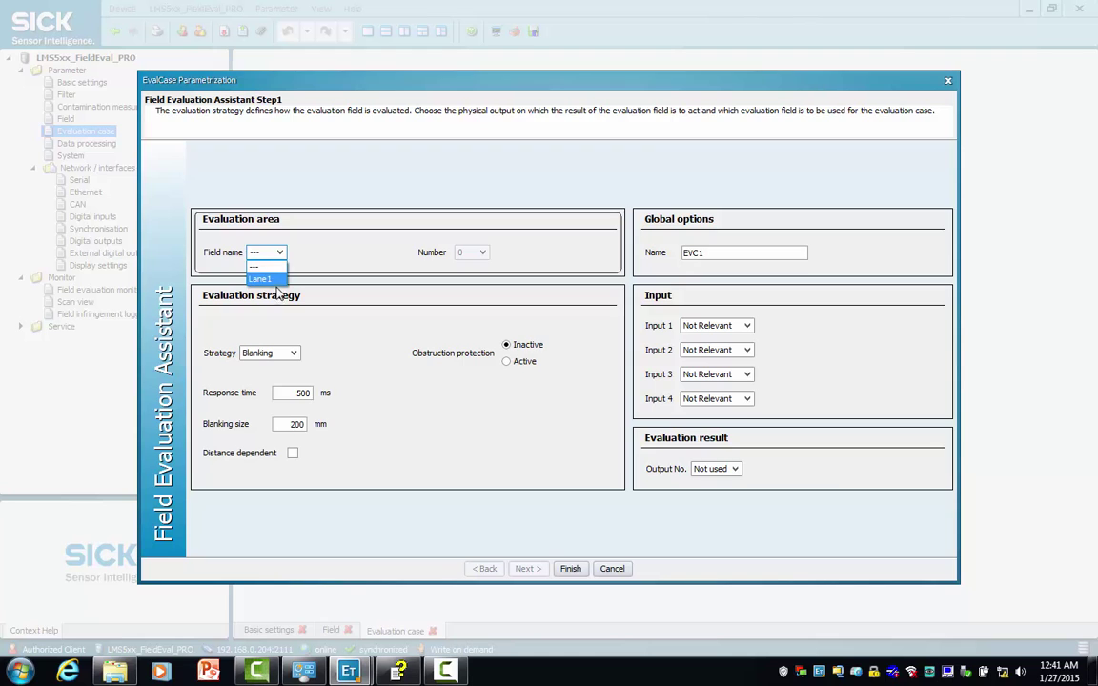
pyautogui.click(266, 279)
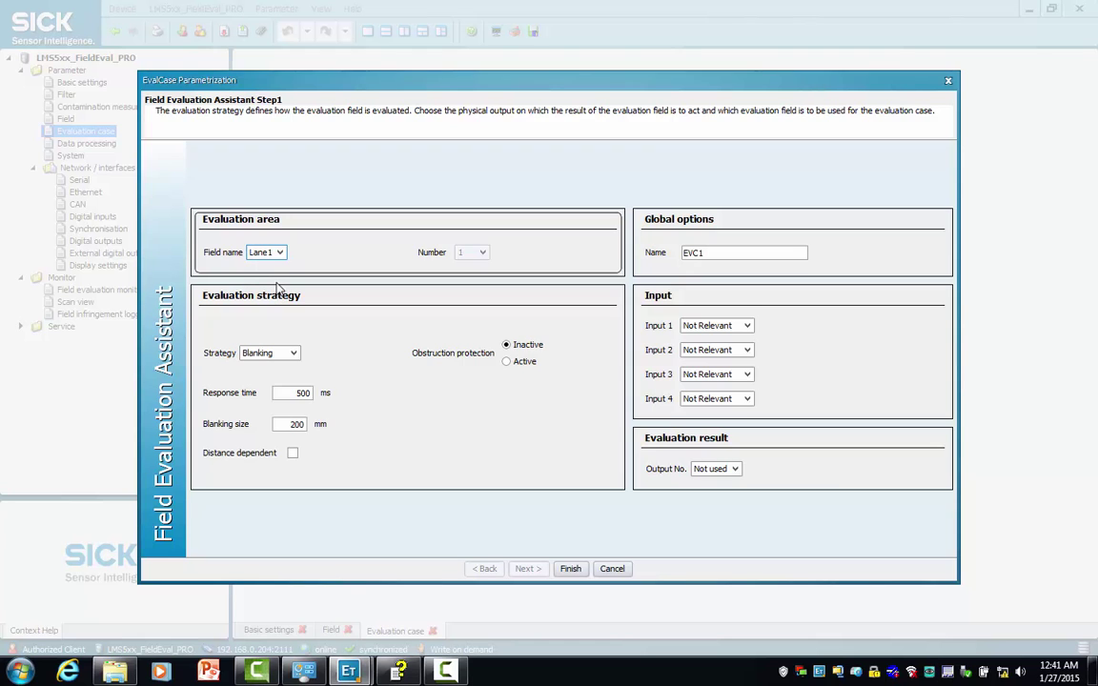
pyautogui.click(293, 353)
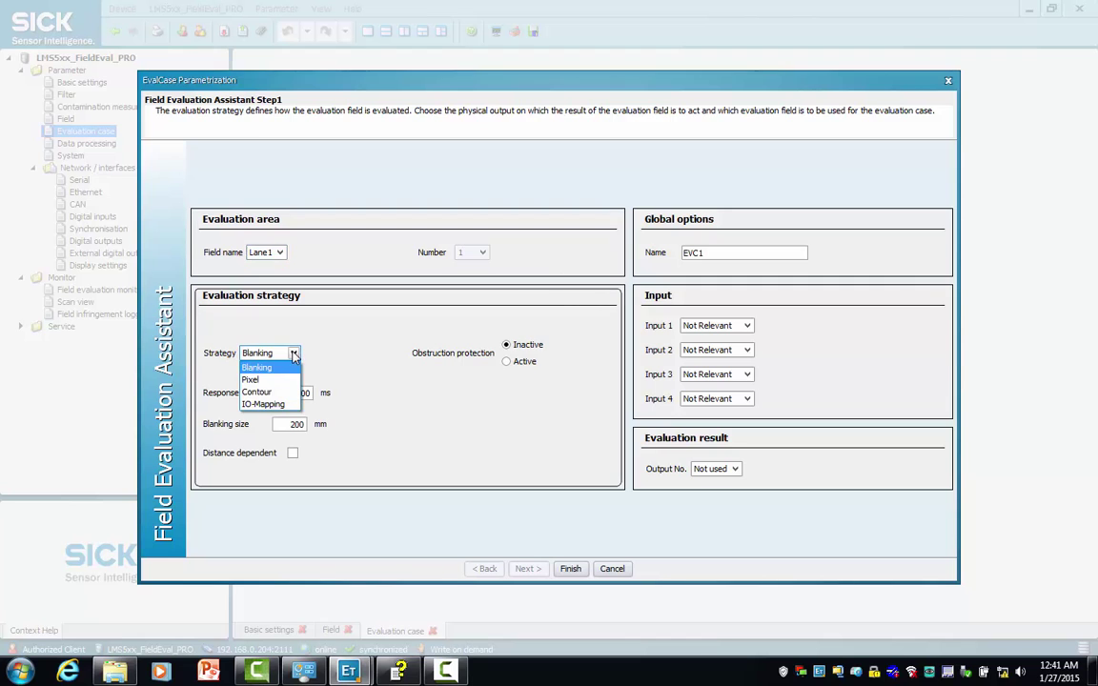
pyautogui.click(255, 392)
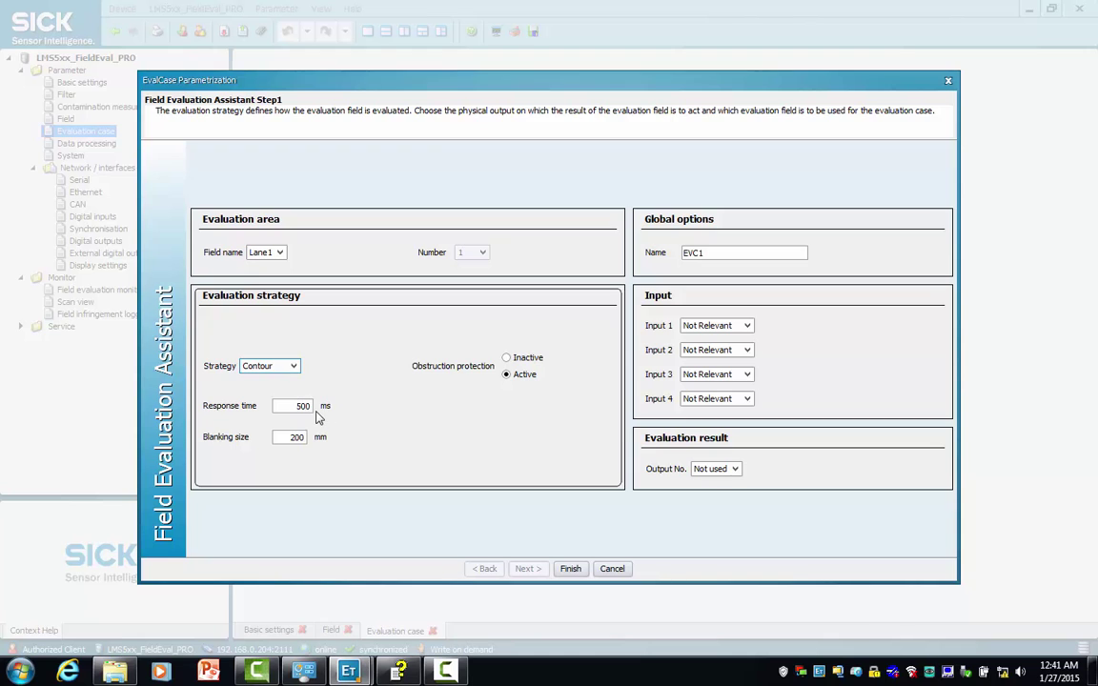
pyautogui.doubleClick(311, 407)
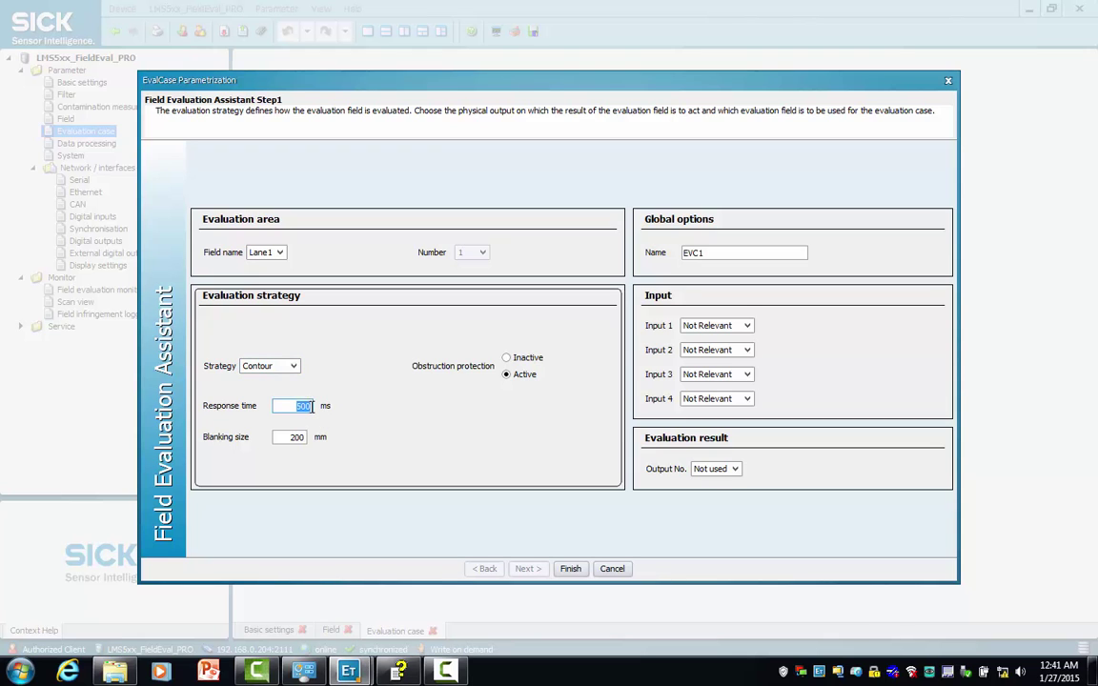
pyautogui.click(311, 407)
pyautogui.press('BackSpace')
# - Rename the evaluation case to EVCLane1
pyautogui.click(716, 254)
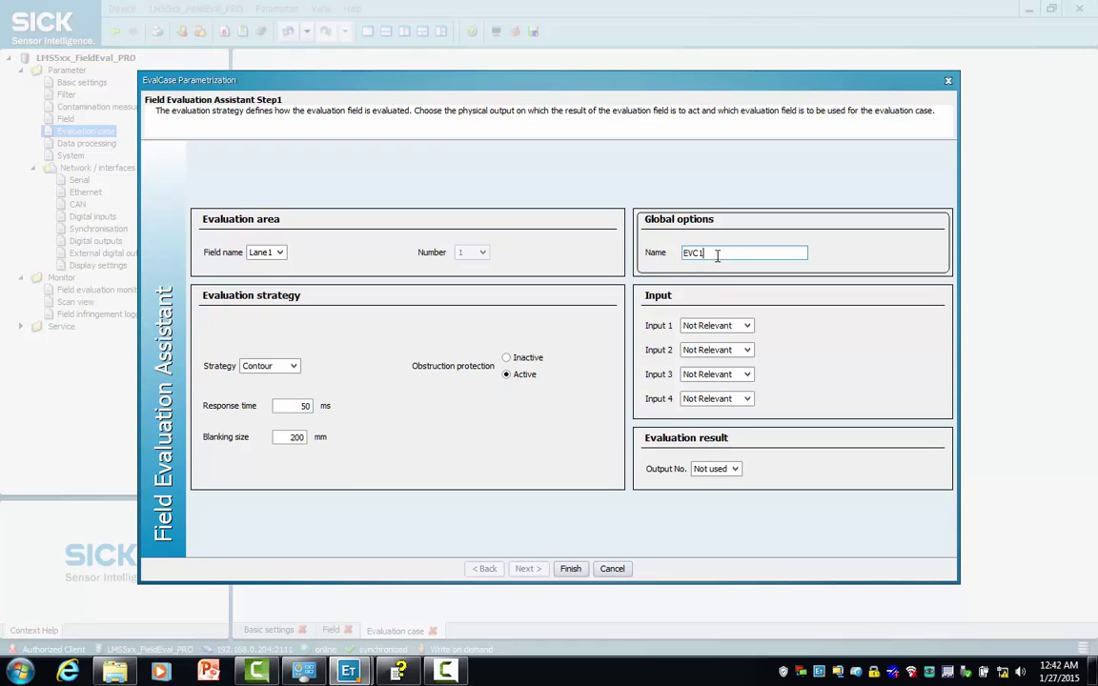
pyautogui.press('BackSpace')
pyautogui.write('Lane1')
# - Route the case's result to Output1 and finish the evaluation case wizard
pyautogui.click(735, 469)
pyautogui.click(737, 469)
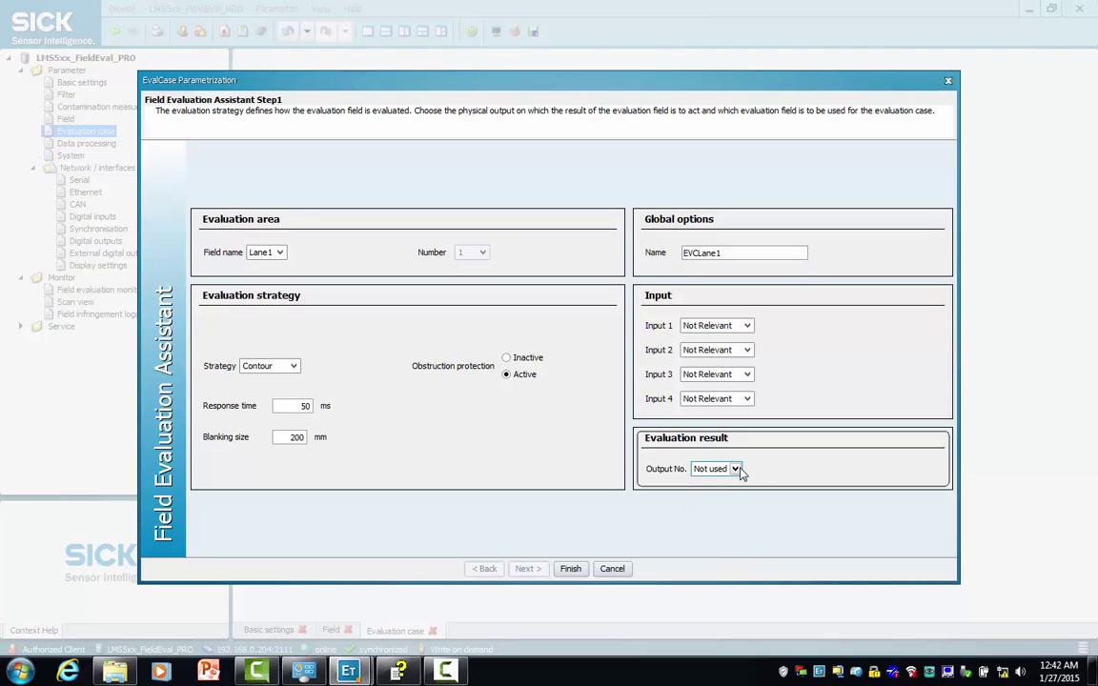
pyautogui.click(736, 469)
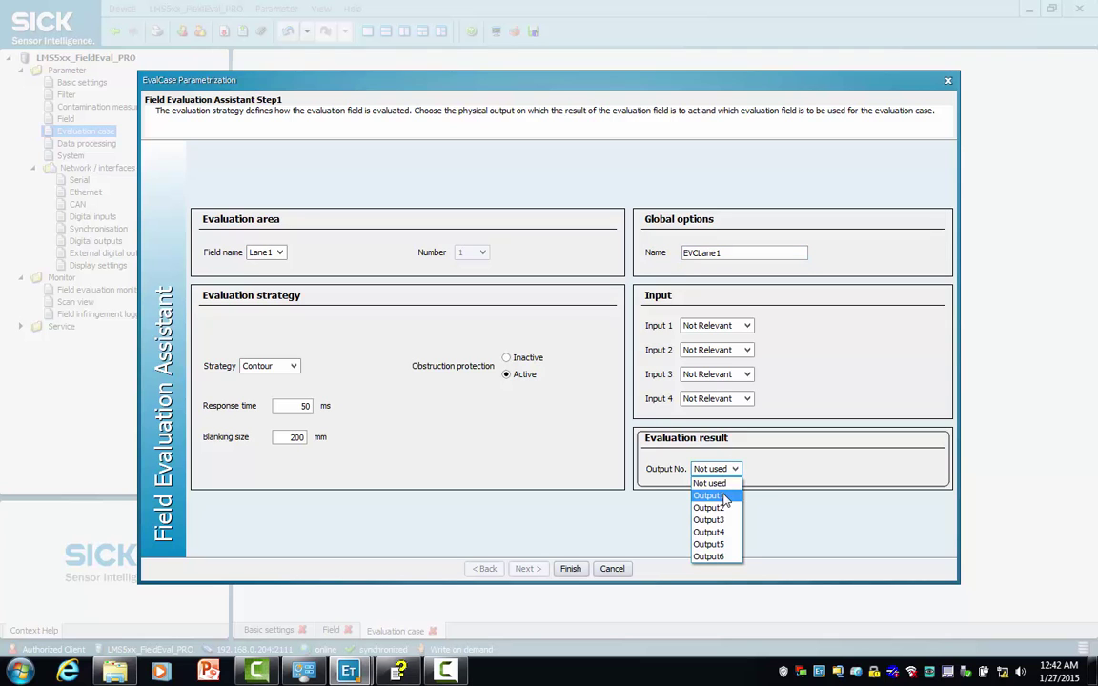
pyautogui.click(724, 497)
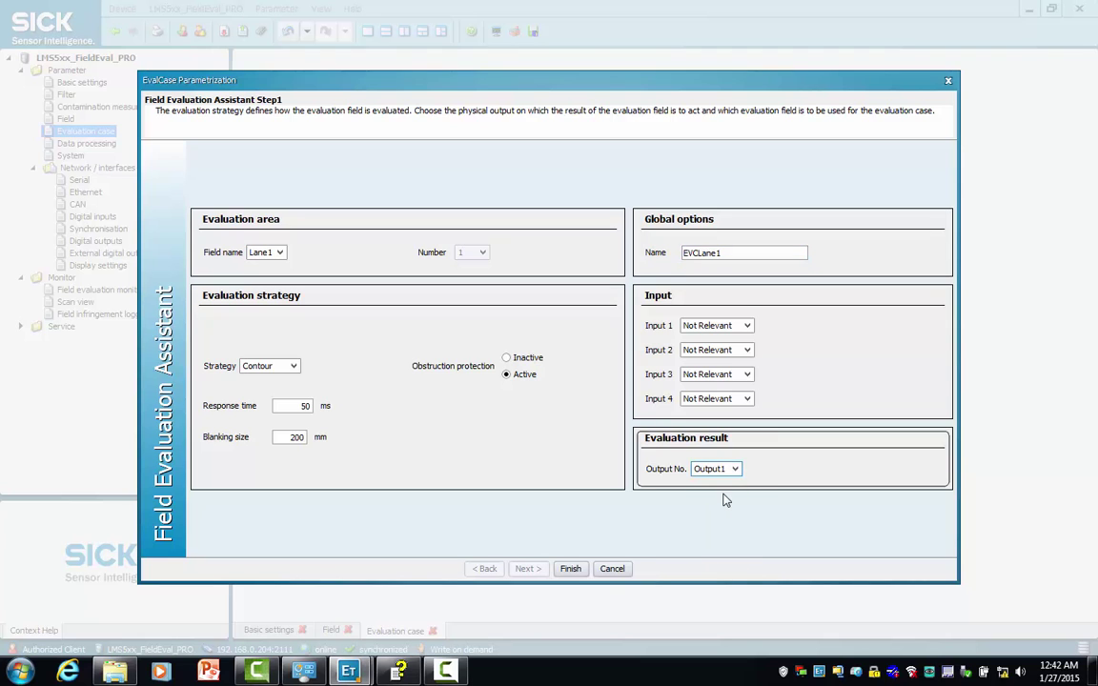
pyautogui.click(570, 569)
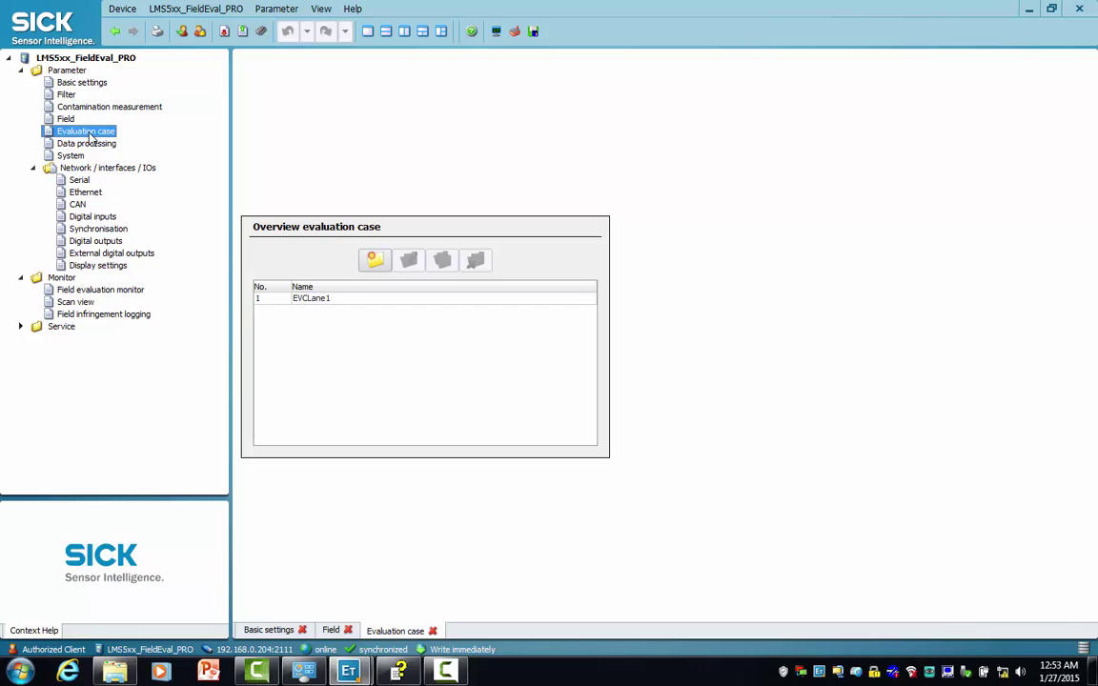
# - Open the Field evaluation monitor and zoom in on the Lane1 field area
pyautogui.click(99, 296)
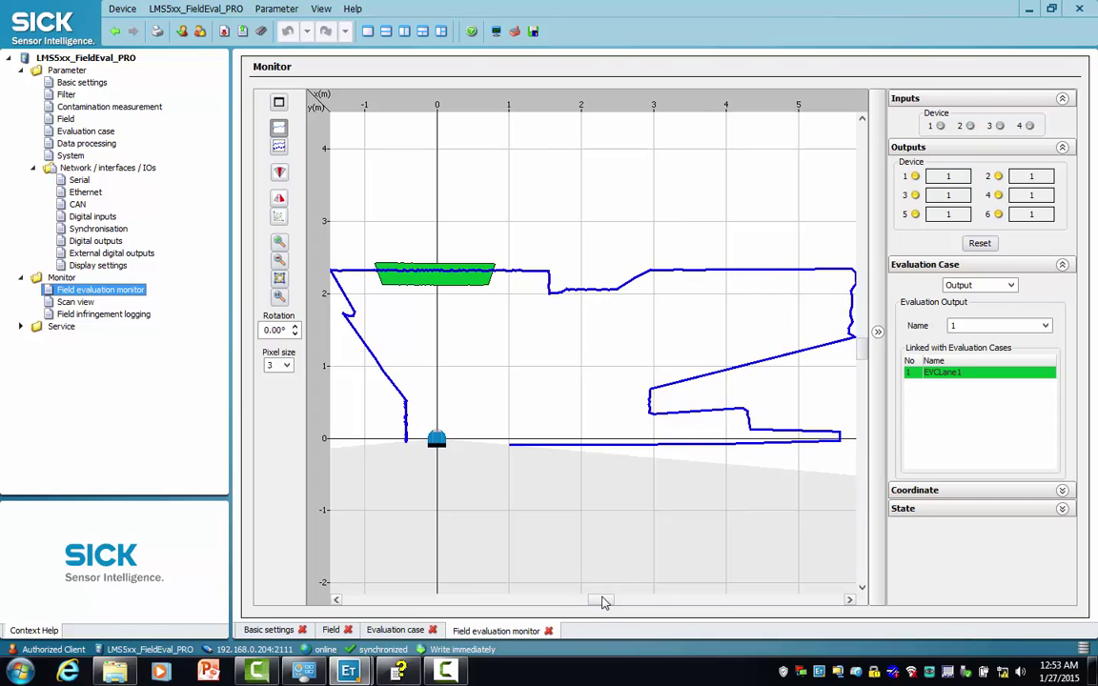
pyautogui.moveTo(603, 602); pyautogui.dragTo(597, 602)
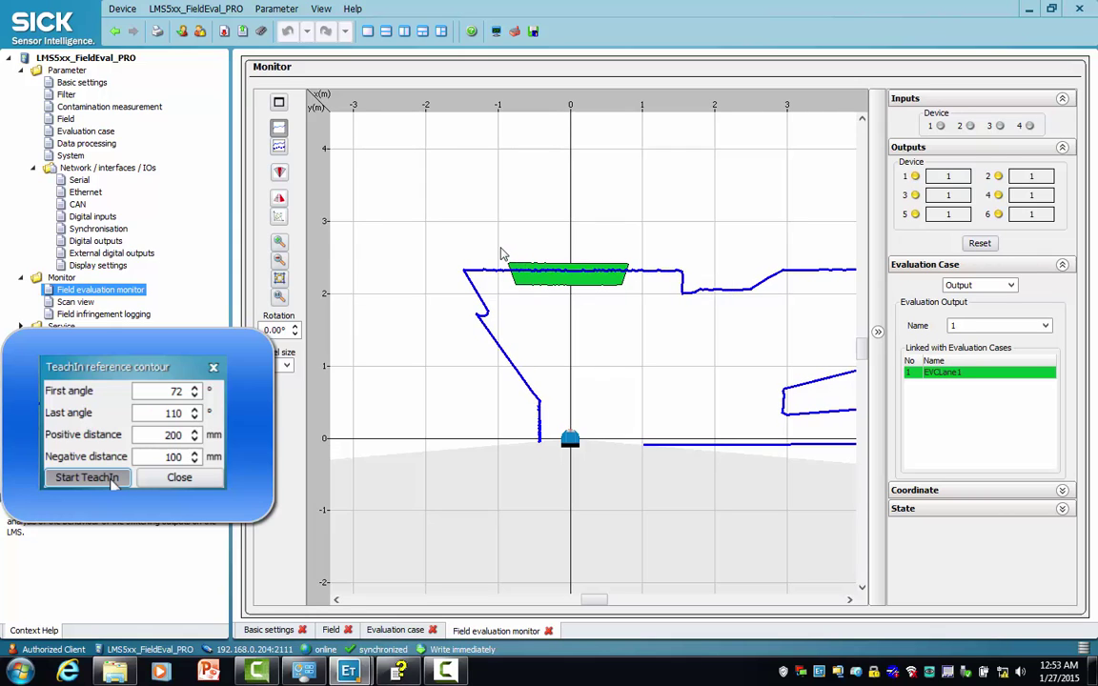
pyautogui.moveTo(502, 249); pyautogui.dragTo(644, 302)
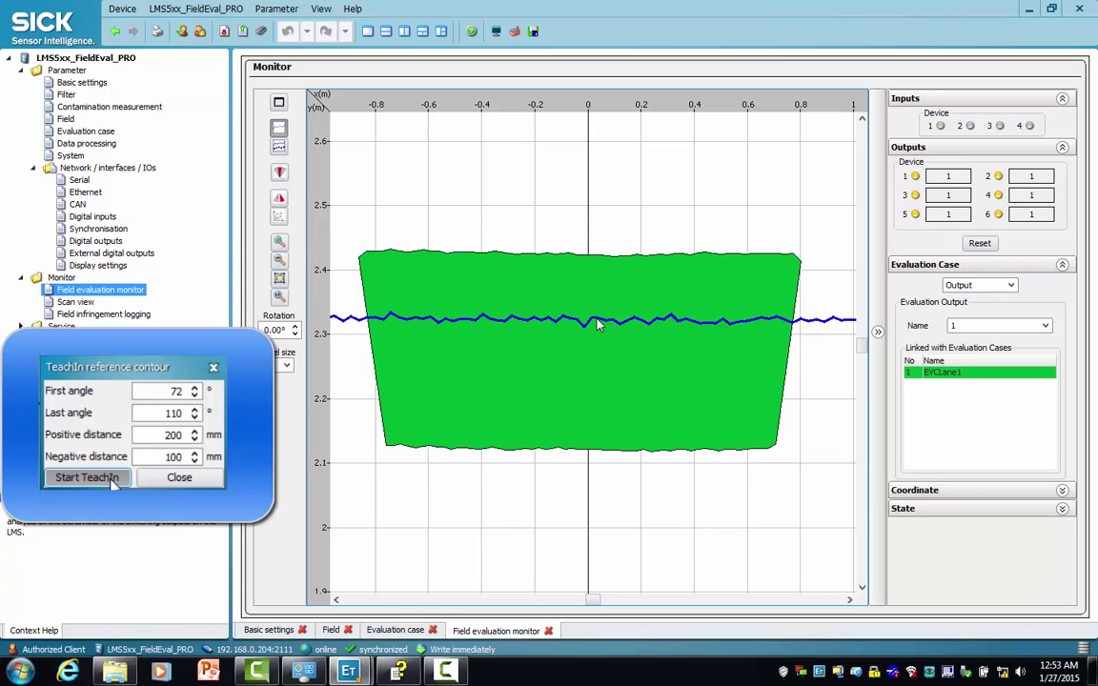
pyautogui.scroll(1, 599, 326)
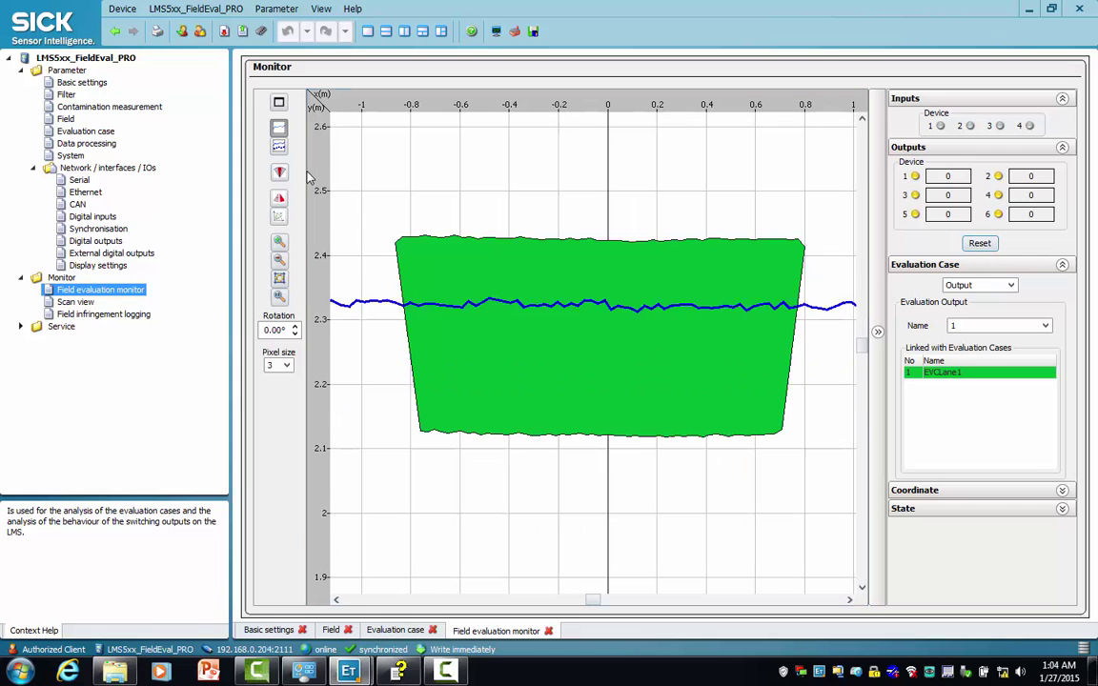
# - Fit the whole scan contour into the monitor view and watch Output 1's counter reach 4
pyautogui.click(279, 278)
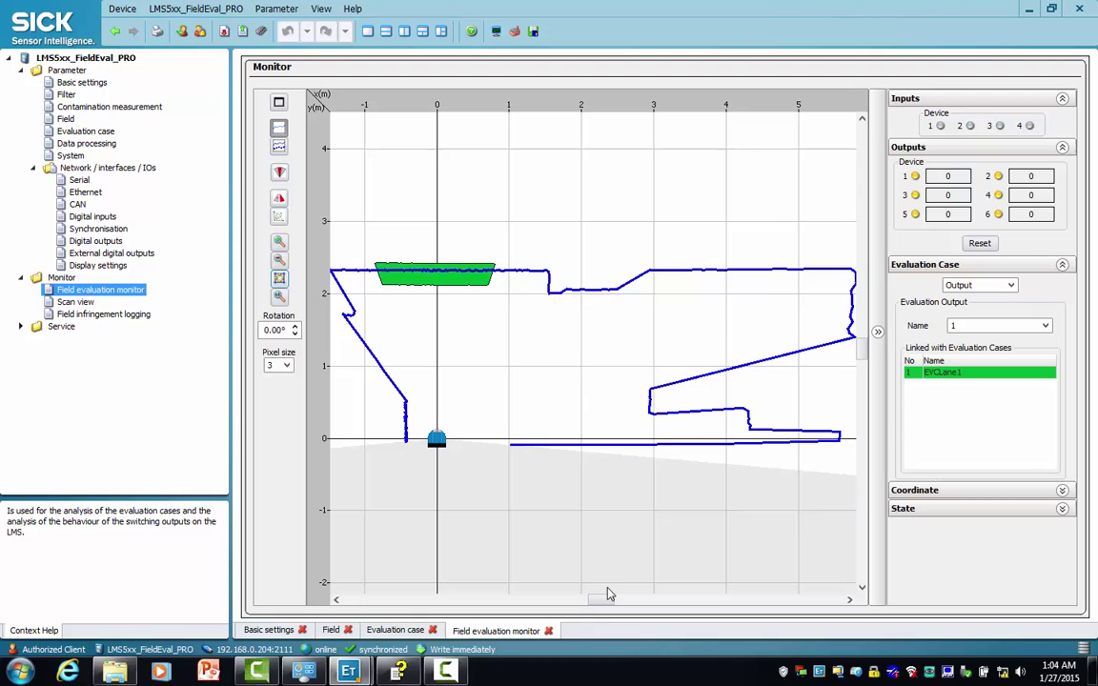
pyautogui.moveTo(607, 602); pyautogui.dragTo(601, 603)
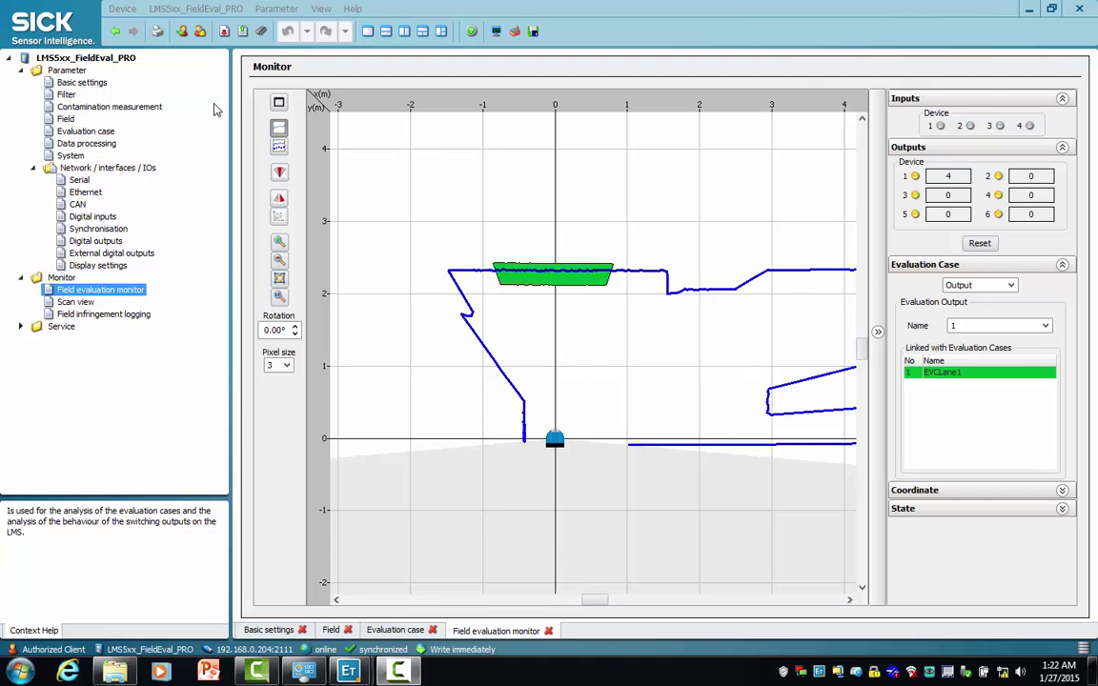
# - Save the LMS5xx_FieldEval_PRO parameters permanently to the scanner
pyautogui.click(195, 9)
pyautogui.moveTo(218, 30)
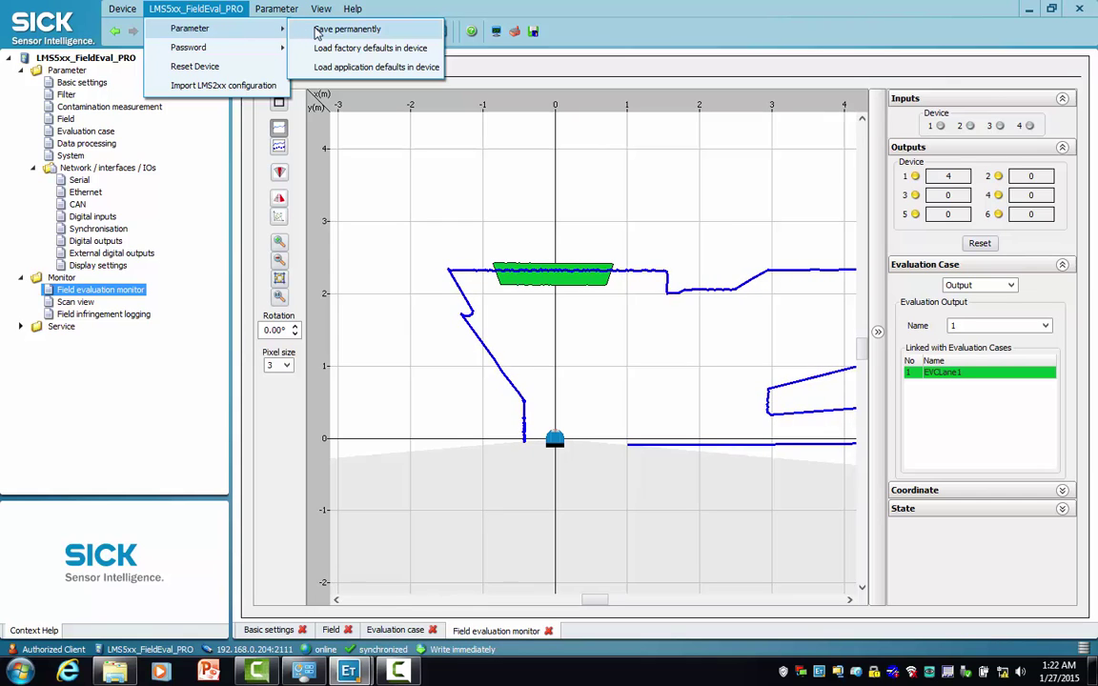
pyautogui.click(346, 30)
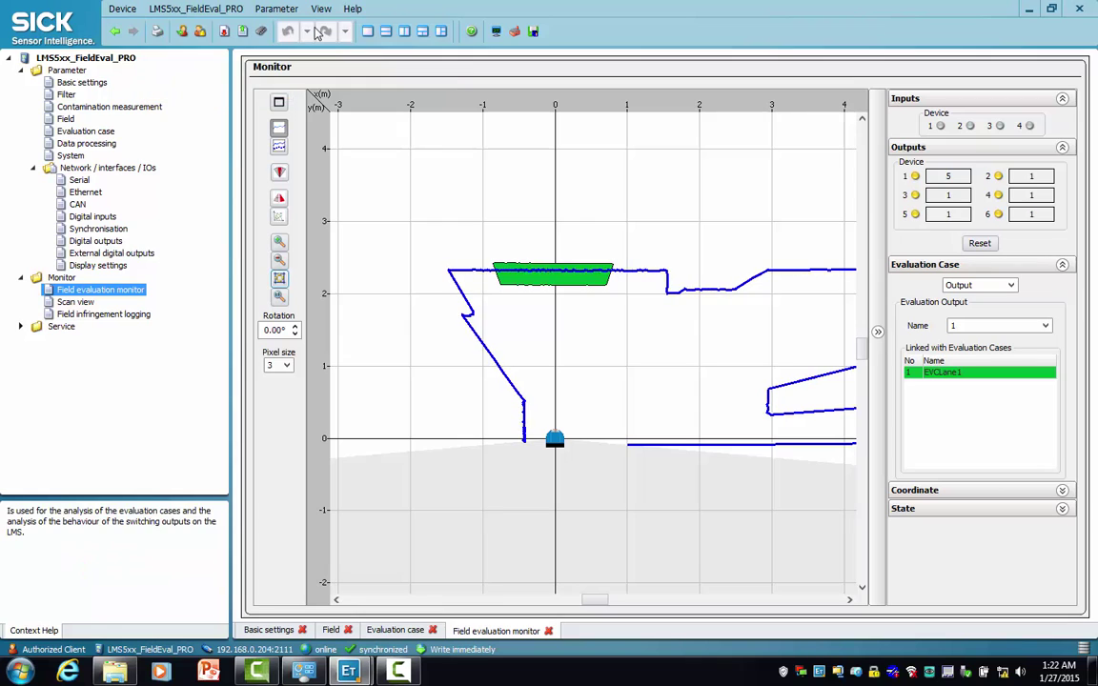